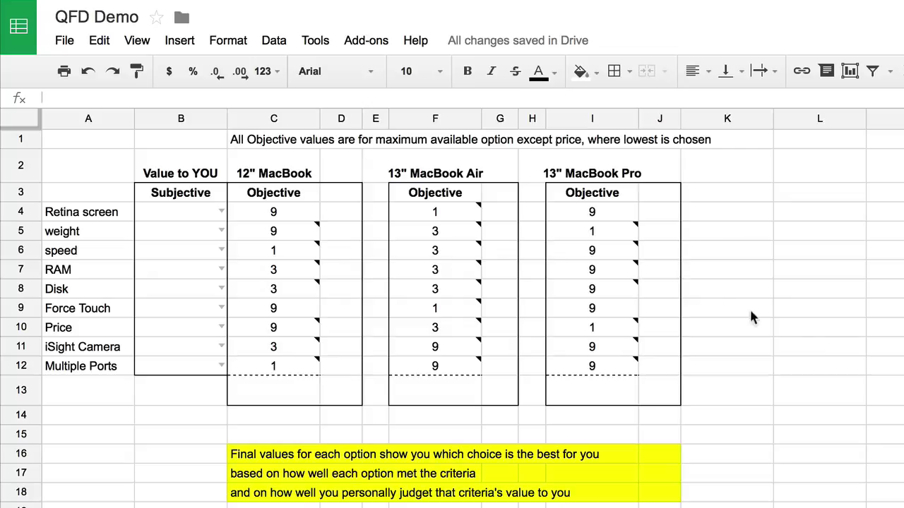
Point out the 12" MacBook, 13" MacBook Air and 13" MacBook Pro, then the criteria Retina screen through Multiple Ports.
left_click(271, 174)
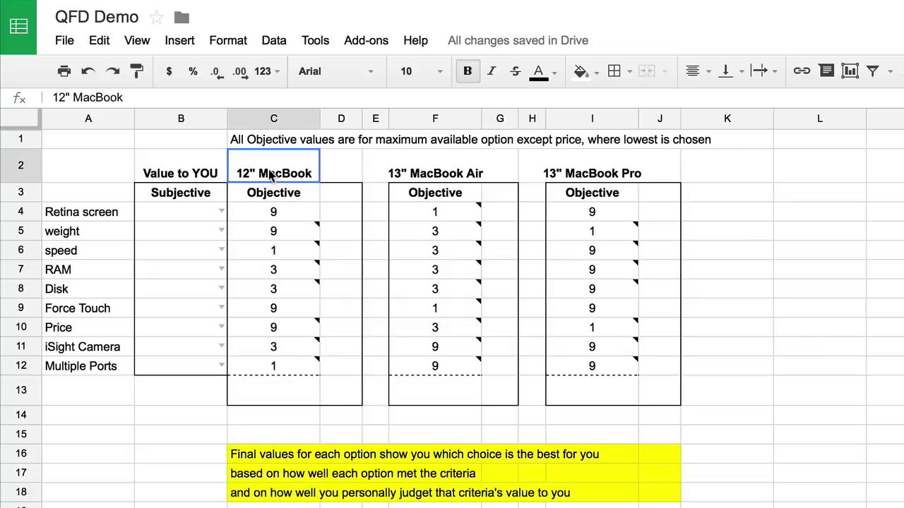
left_click(421, 173)
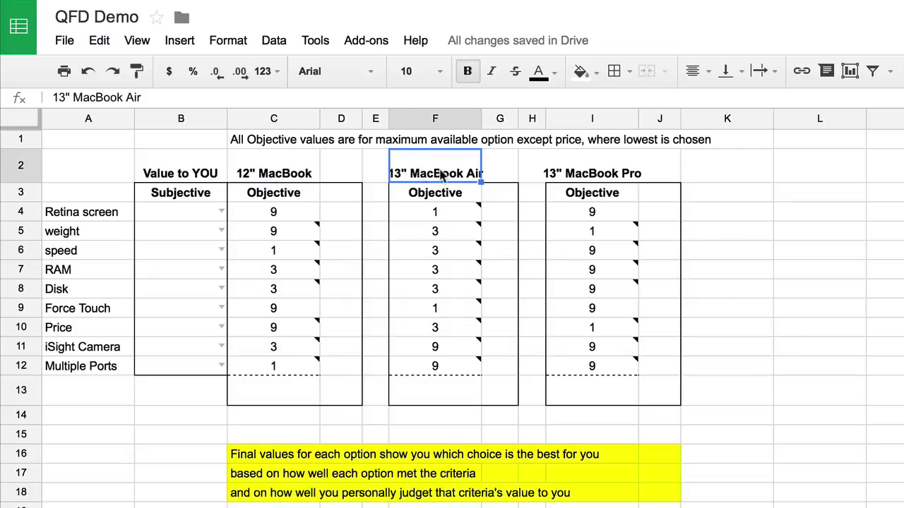
left_click(586, 177)
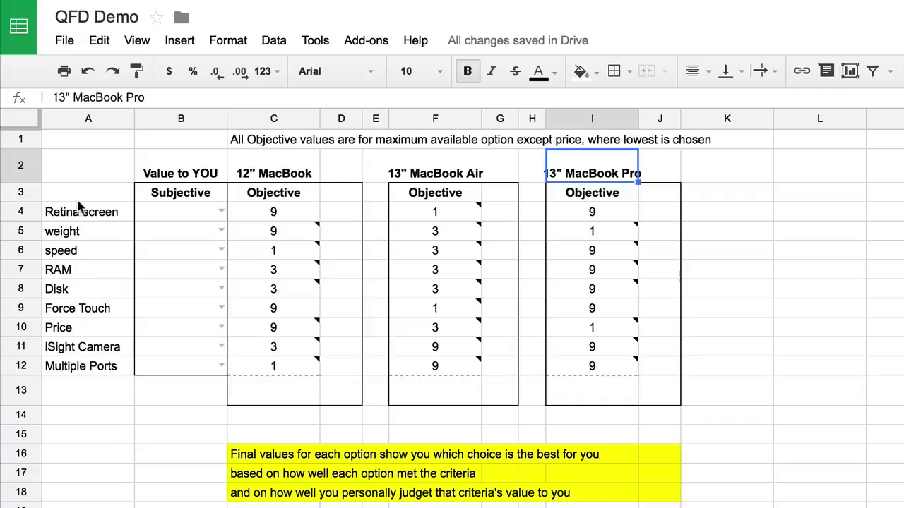
left_click_drag(73, 210, 81, 364)
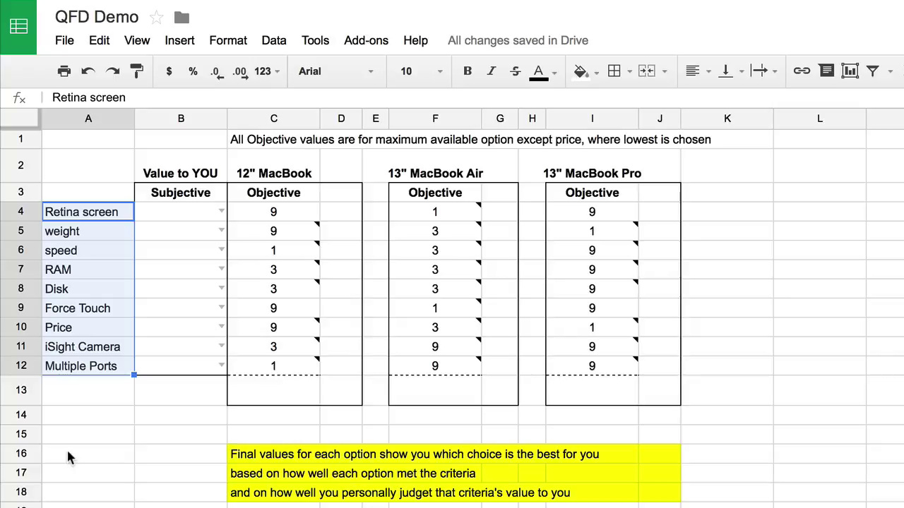
Highlight the 12" MacBook Objective heading and its Retina screen score.
left_click(259, 197)
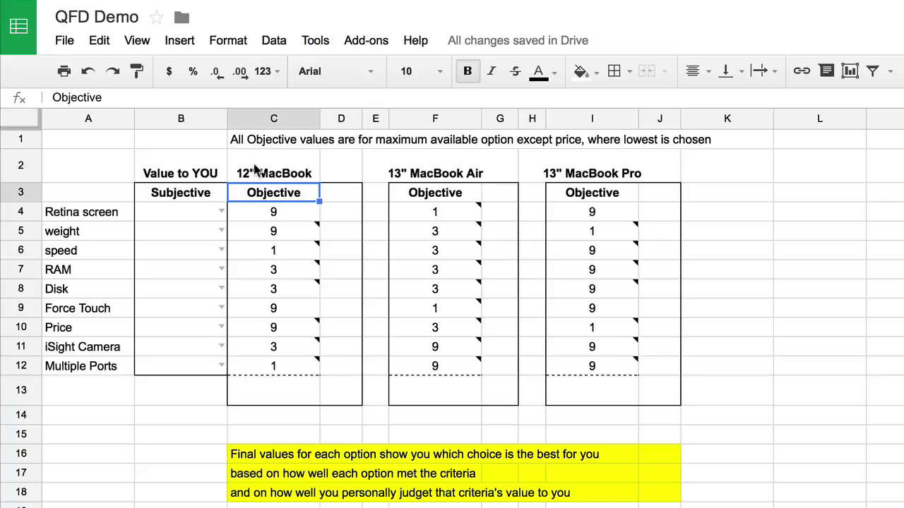
left_click(256, 210)
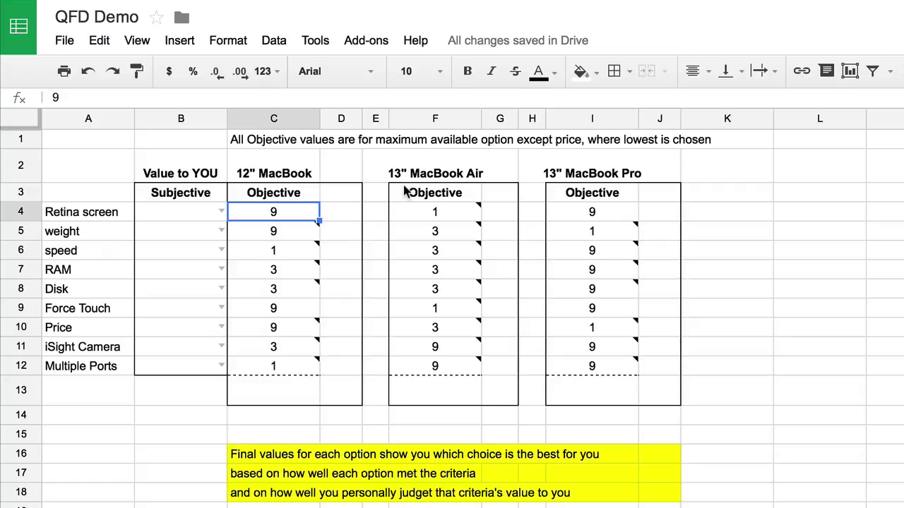
mouse_move(456, 211)
mouse_move(269, 235)
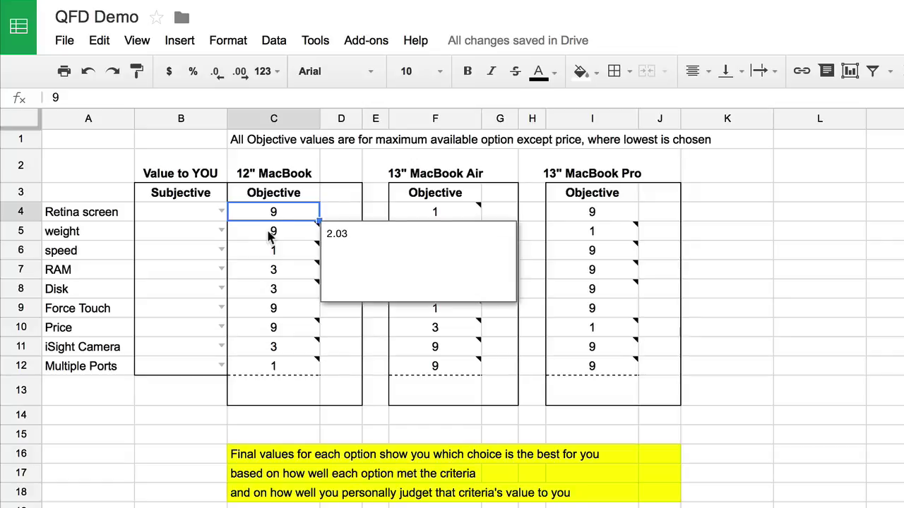
left_click(374, 162)
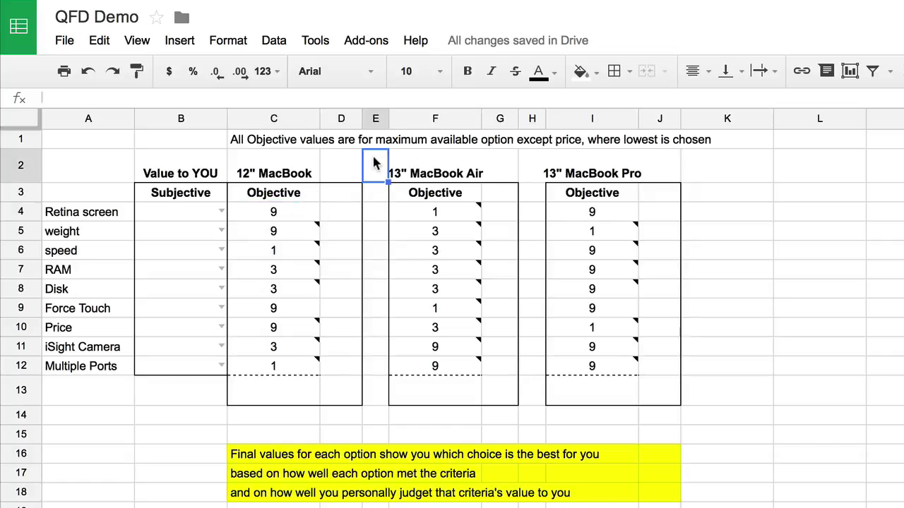
Dismiss the 2.38lbs note and select the explanation note in row 1.
mouse_move(429, 234)
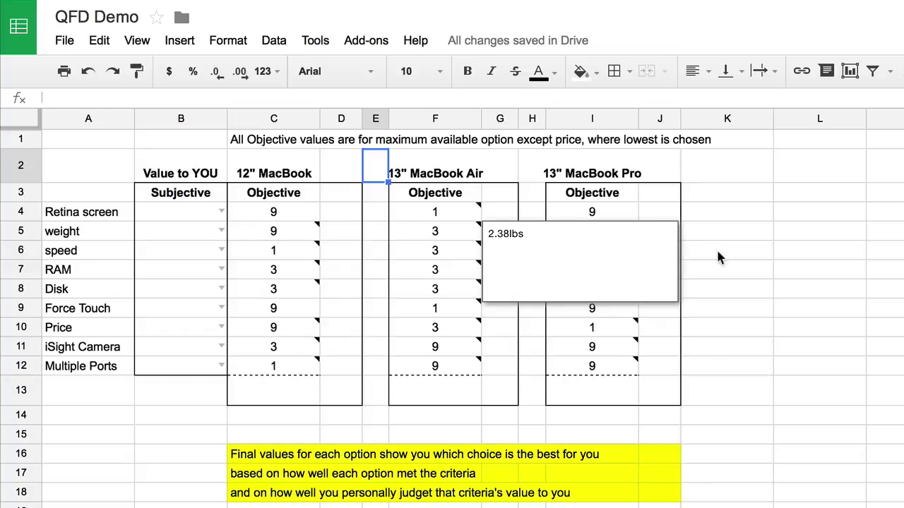
left_click(744, 231)
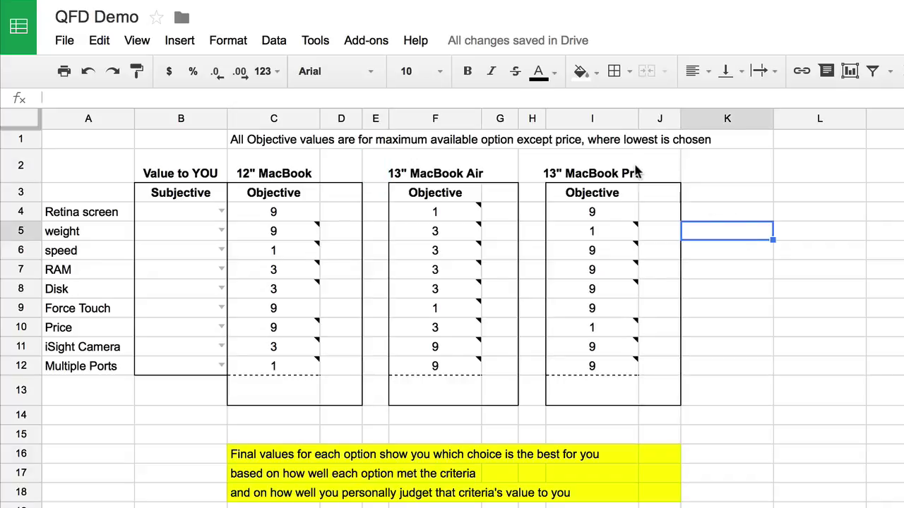
mouse_move(594, 231)
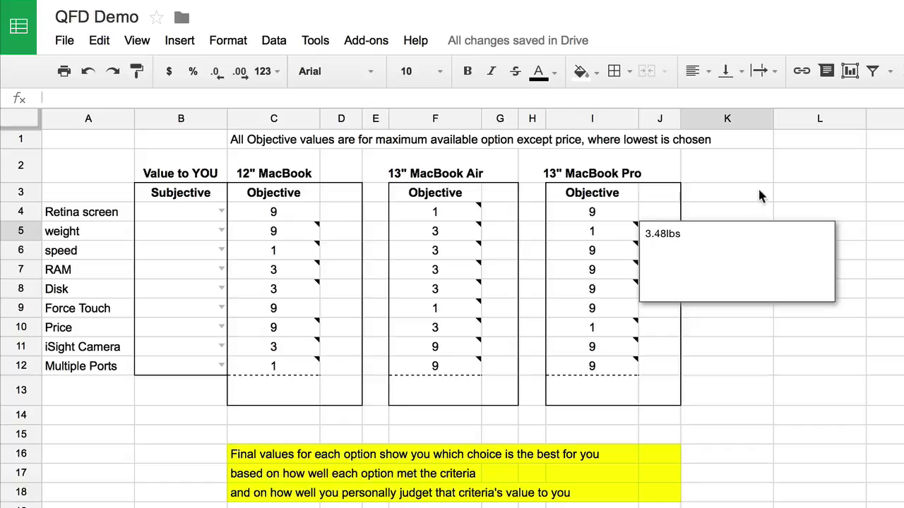
left_click(289, 144)
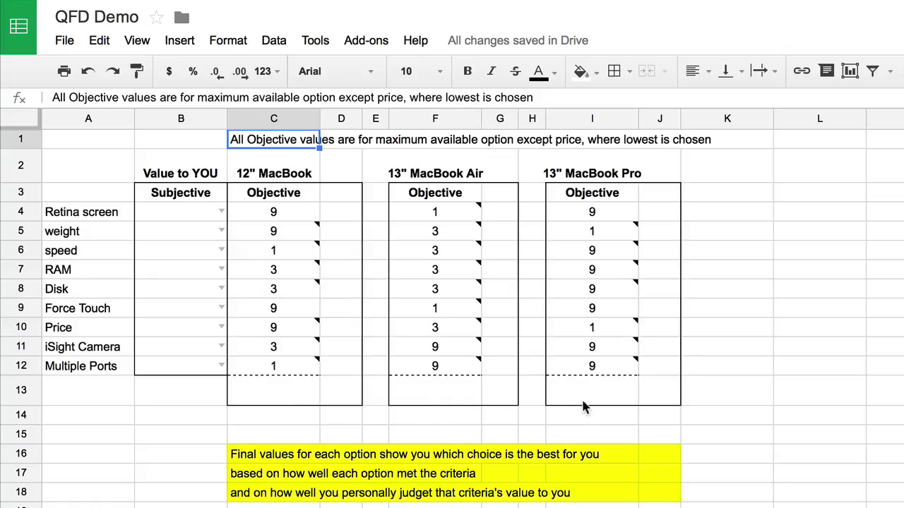
Enter 9 as the Retina screen weight in B4.
left_click(197, 212)
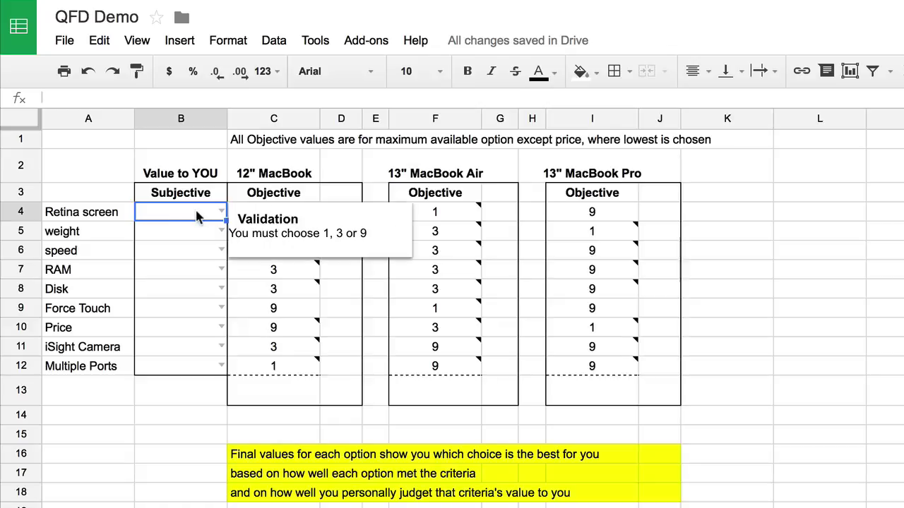
type("9")
key("Return")
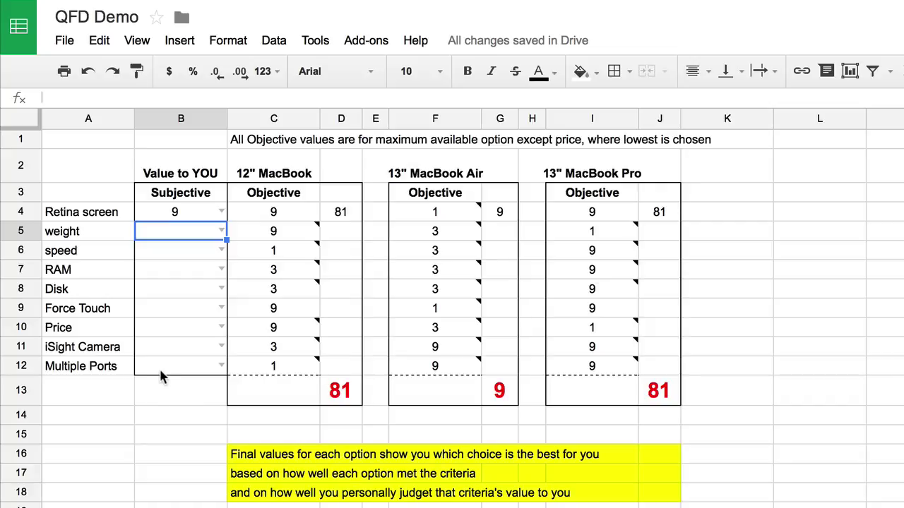
Give the weight criterion a subjective weight of 1.
mouse_move(181, 237)
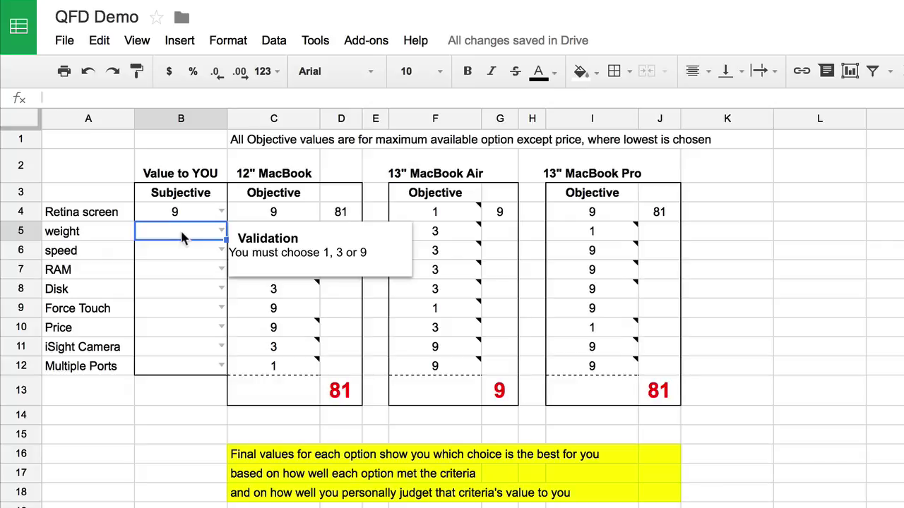
type("1")
key("Return")
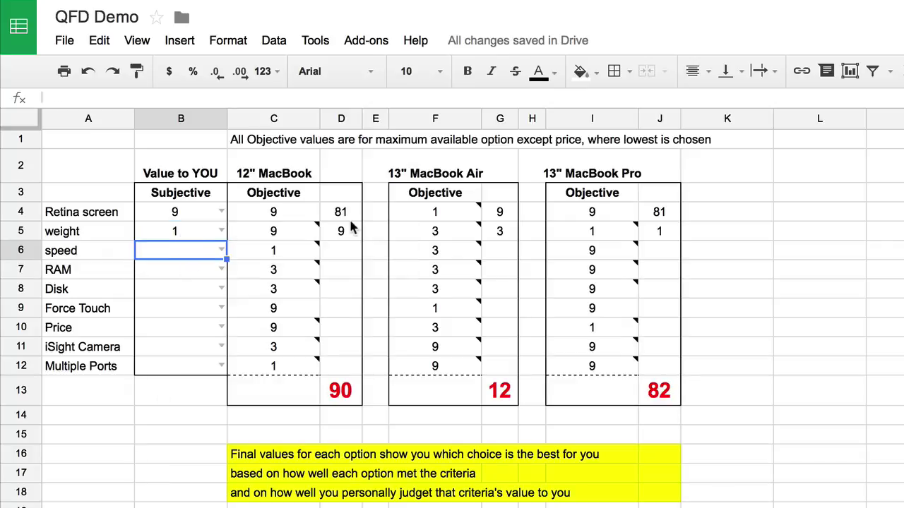
Close the 2.38lbs note and enter weights 3 for speed, 9 for RAM, 1 for Disk.
mouse_move(440, 231)
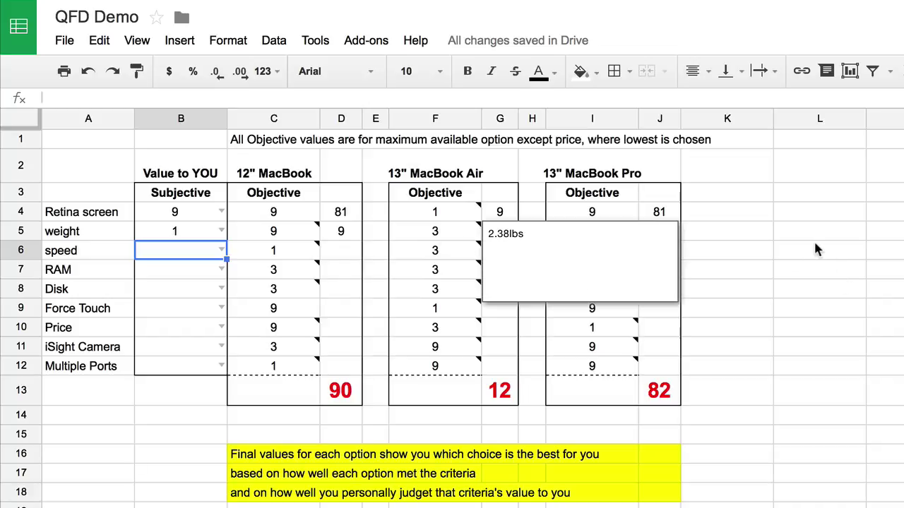
left_click(734, 231)
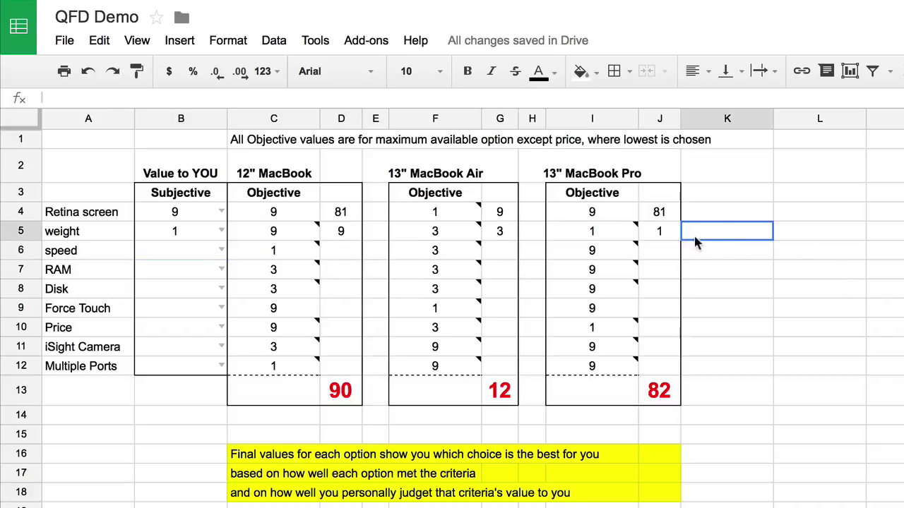
left_click_drag(699, 241, 187, 252)
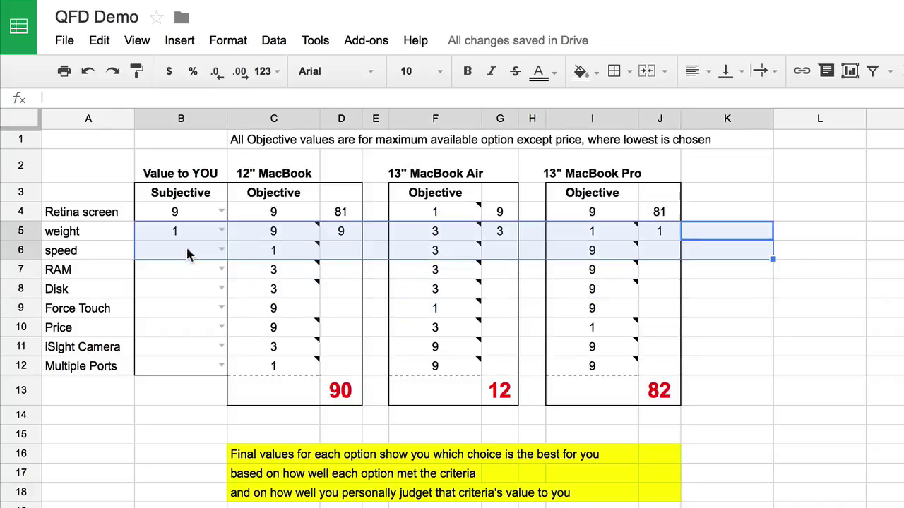
left_click(187, 253)
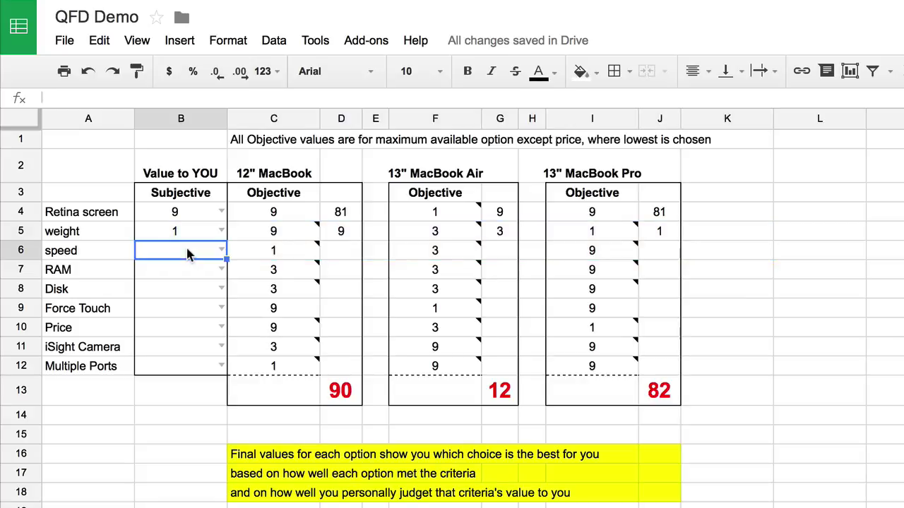
type("3")
key("Return")
type("9")
key("Return")
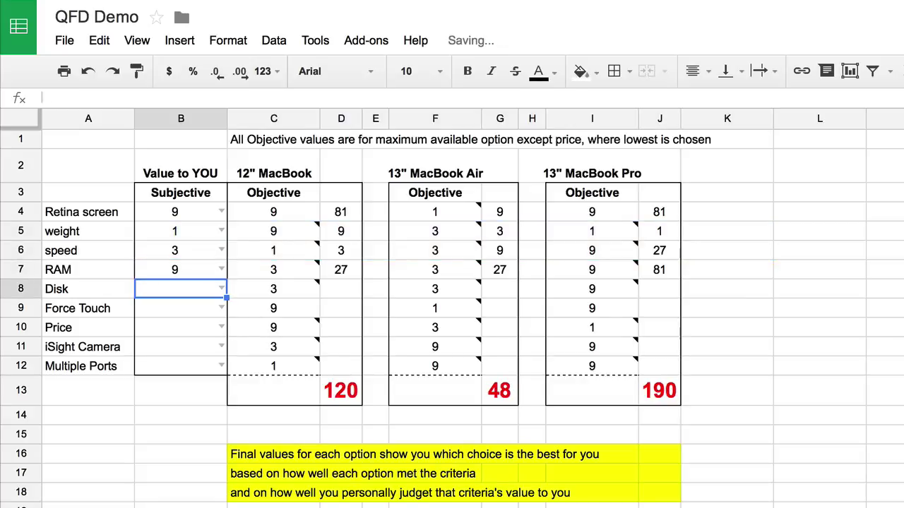
type("1")
key("Return")
Enter Force Touch 1, Price 3 (corrected from 4), iSight Camera 1 and Multiple Ports 9.
type("1")
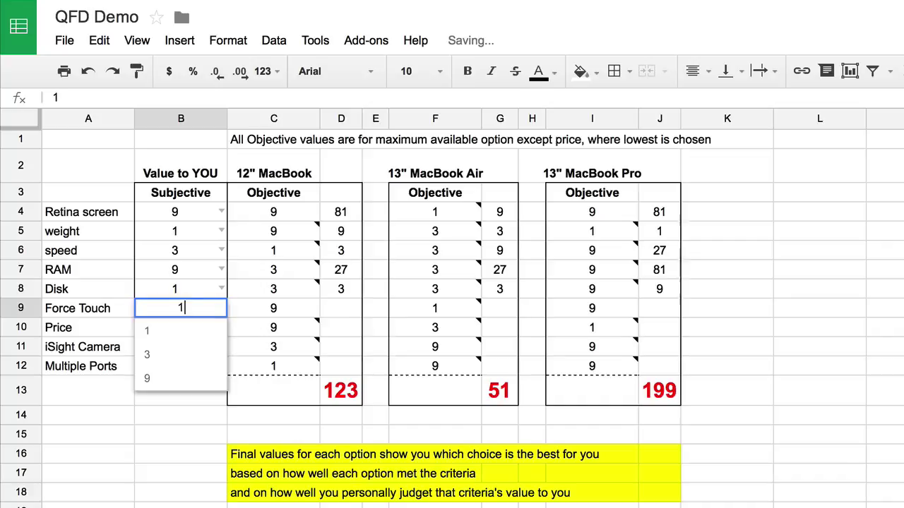
key("Return")
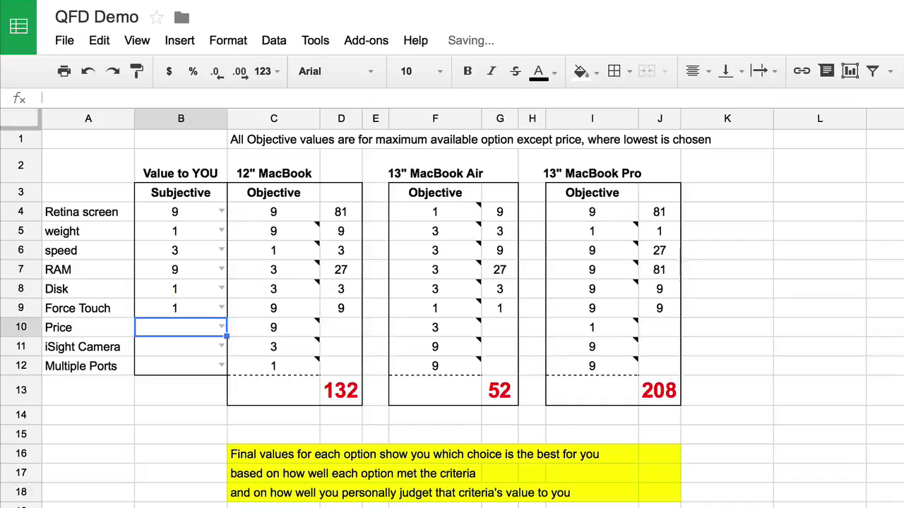
type("4")
key("Return")
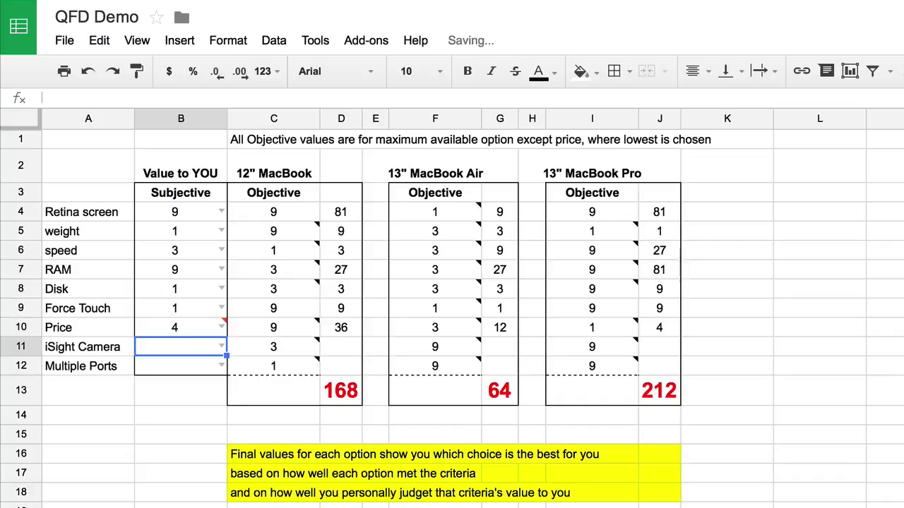
left_click(181, 327)
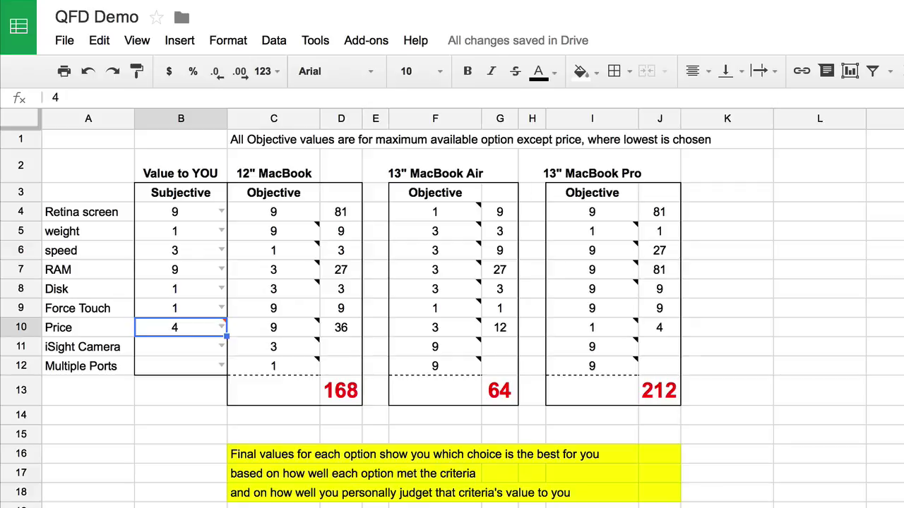
type("3")
key("Return")
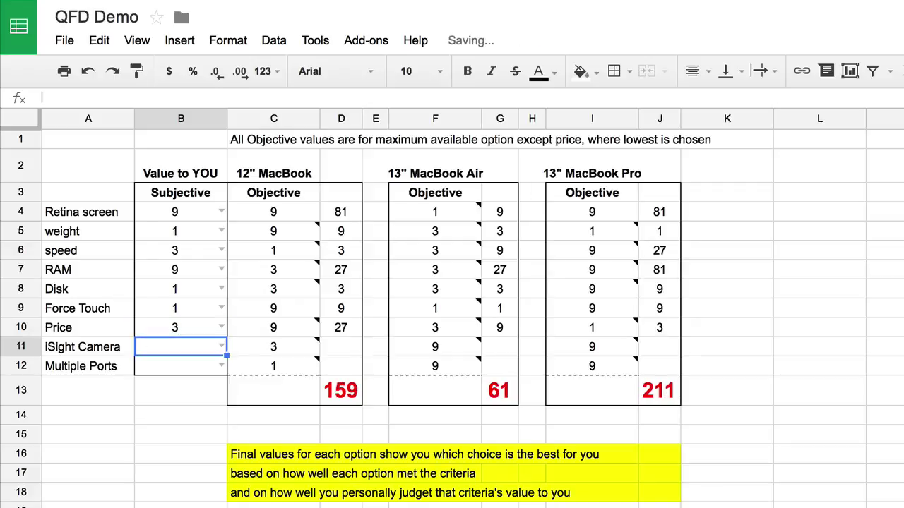
type("1")
key("Return")
type("9")
key("Return")
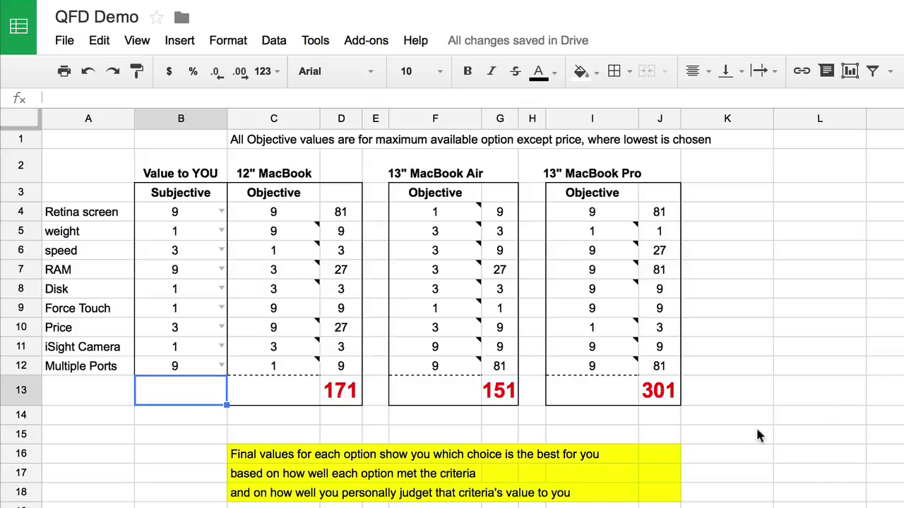
left_click(171, 117)
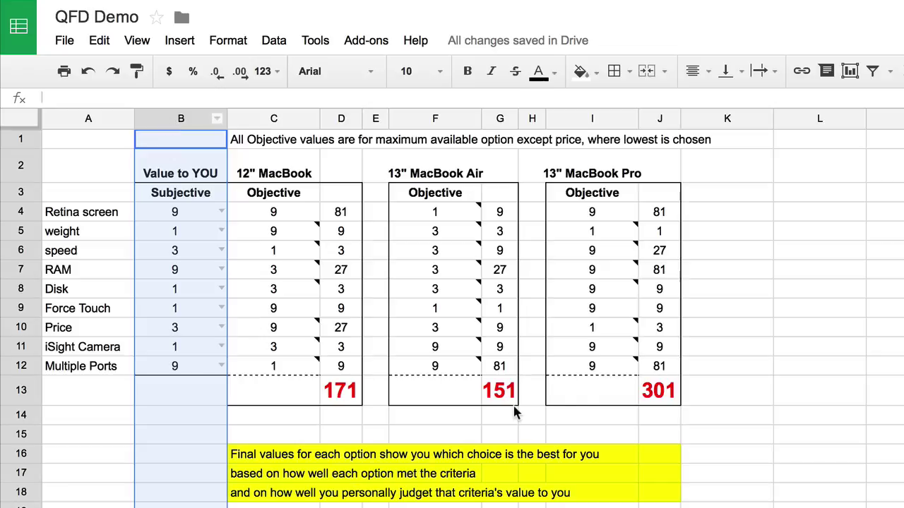
left_click(668, 400)
left_click(332, 397)
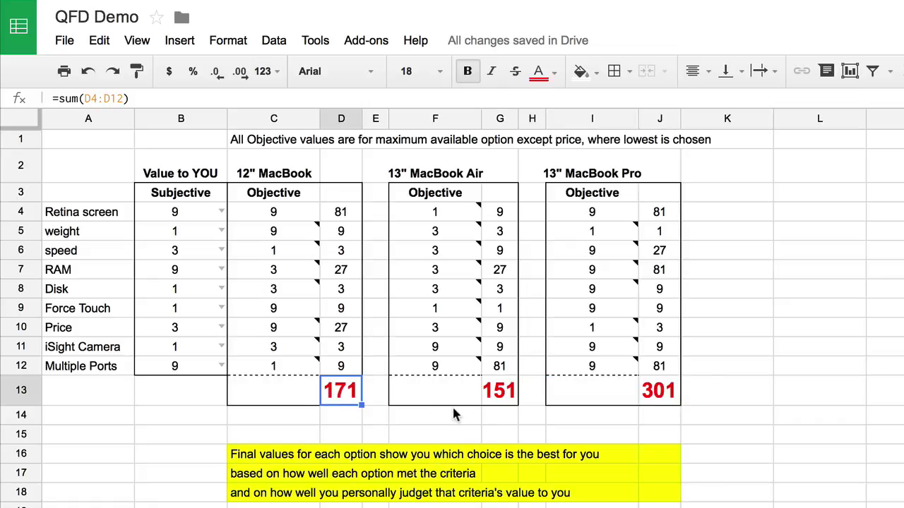
left_click(500, 395)
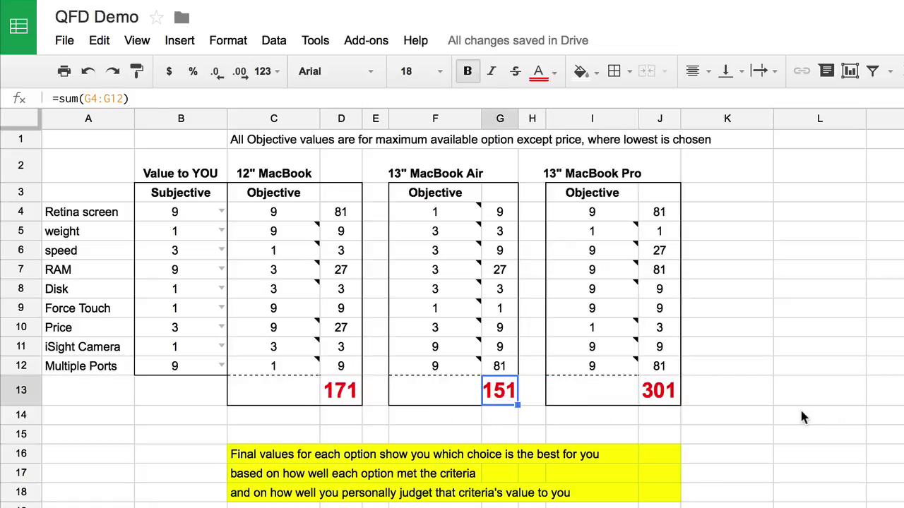
left_click(671, 396)
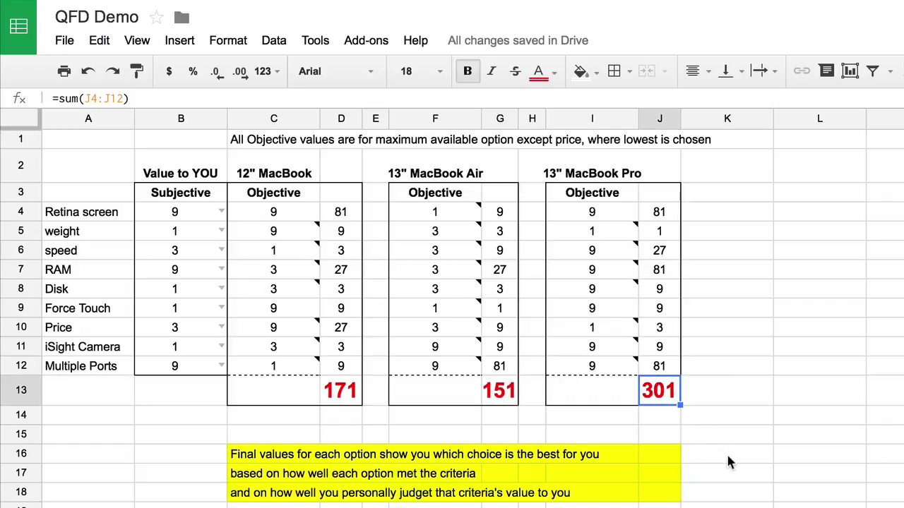